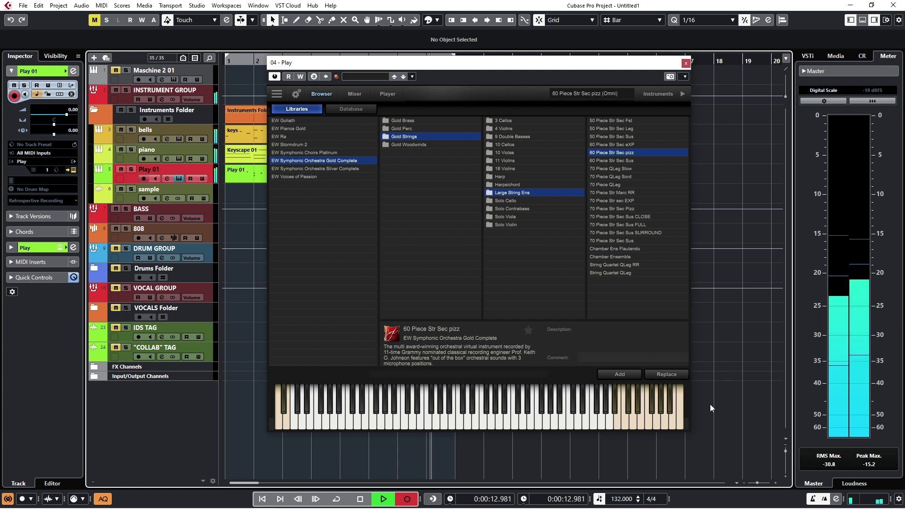
- Duplicate the Cymatics flute loop on the sample track so the copy starts at bar 5, and rename the track flute
key(space)
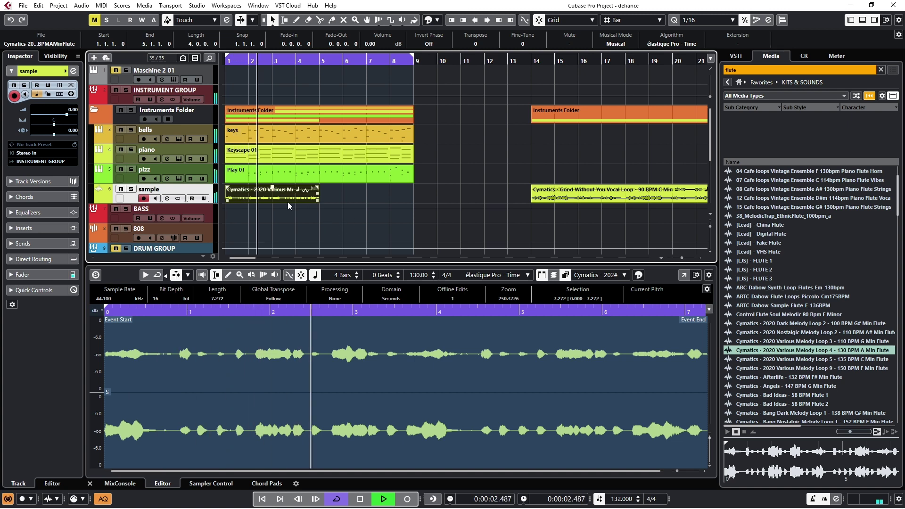
key(ctrl+d)
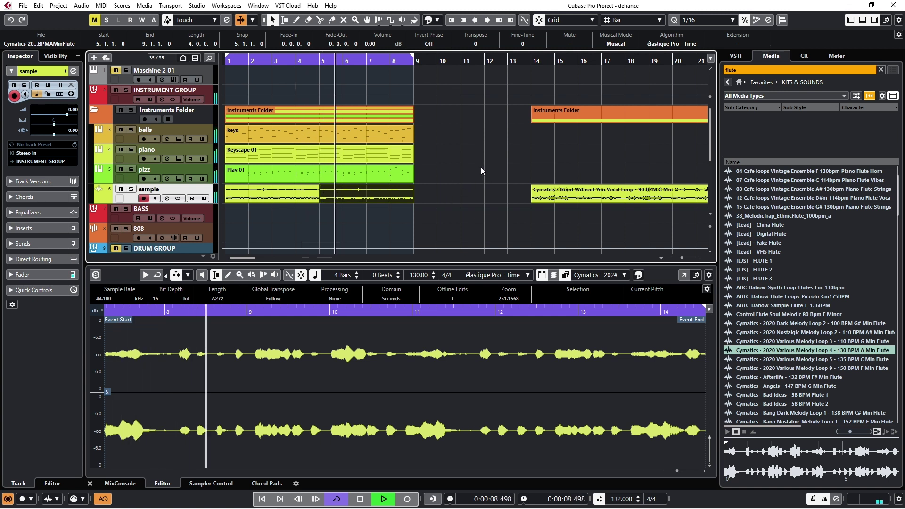
double_click(154, 190)
text(flute)
key(Return)
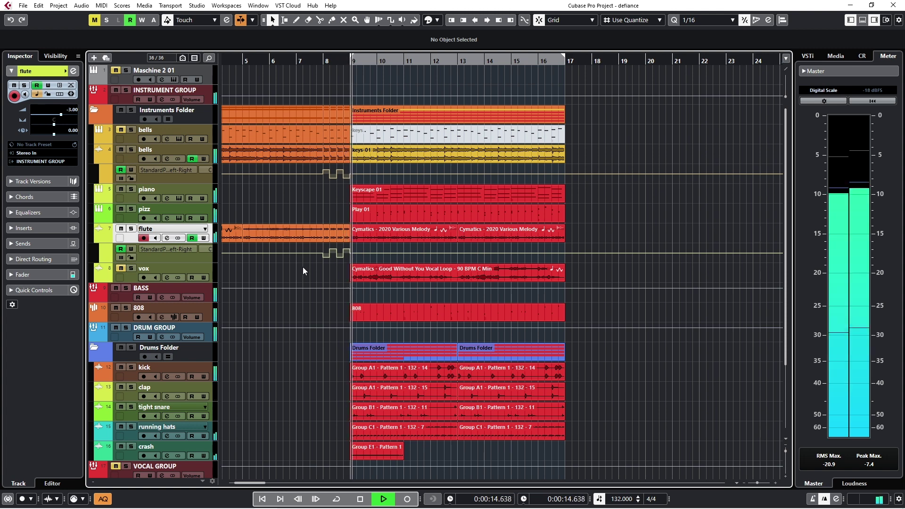
- Hide the automation lanes of the flute track and the audio bells track
click(97, 240)
click(96, 170)
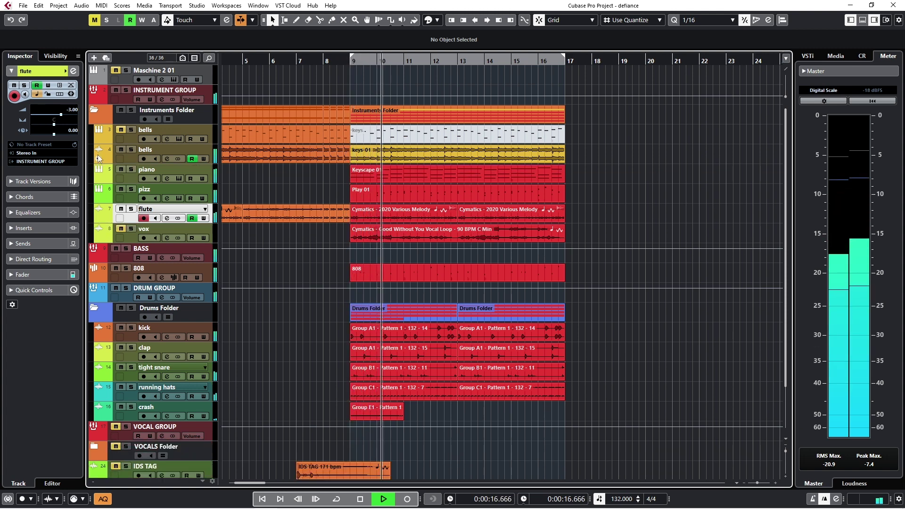
- Colour the keys-01 audio event at bar 9 on the bells track red
scroll(293, 264, down, 1)
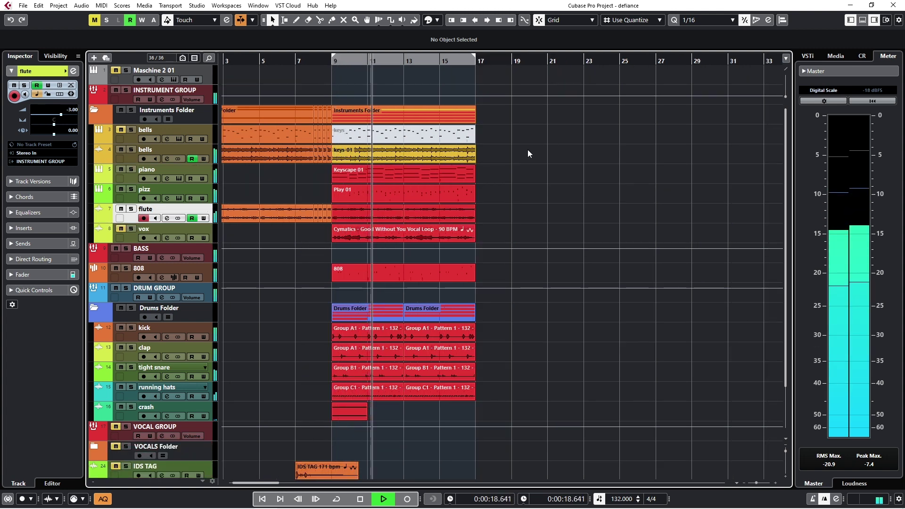
click(388, 155)
click(429, 20)
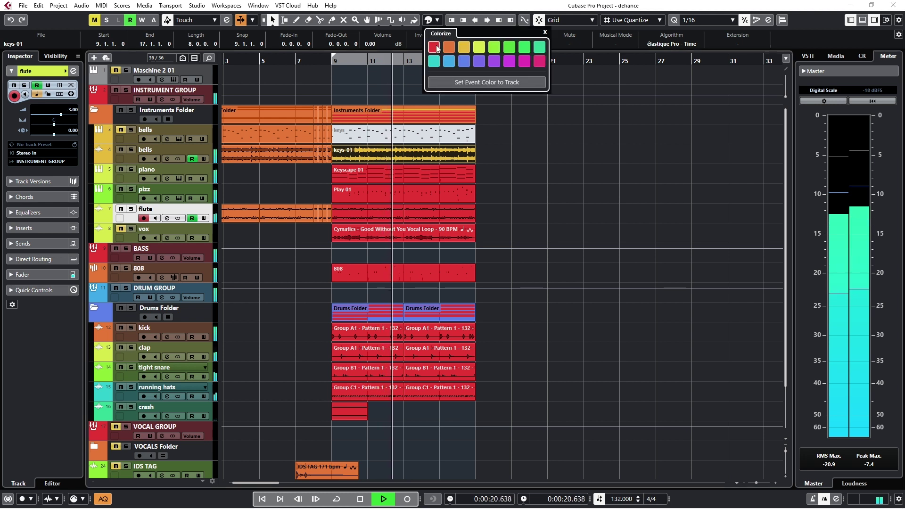
click(434, 46)
click(543, 141)
- Mute the keys part spanning bars 1 to 9 on the MIDI bells track with the Mute tool
scroll(500, 176, down, 1)
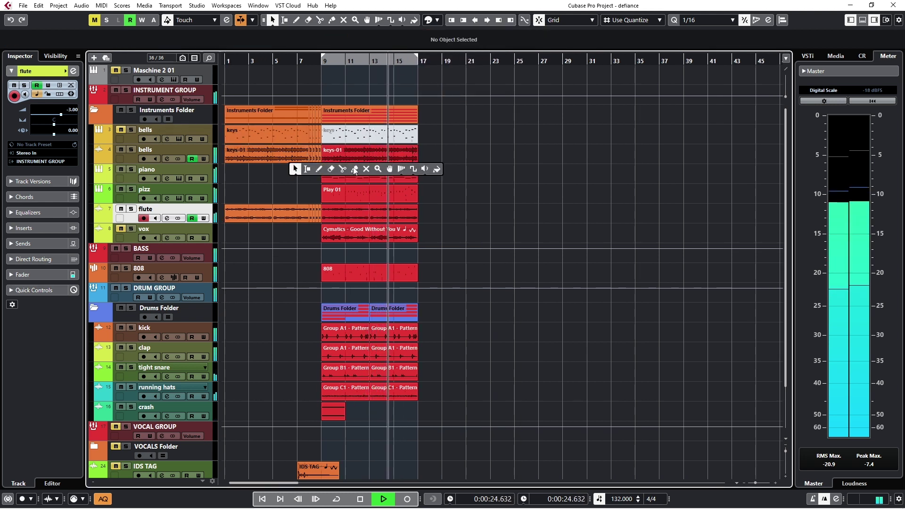
right_click(293, 164)
click(363, 169)
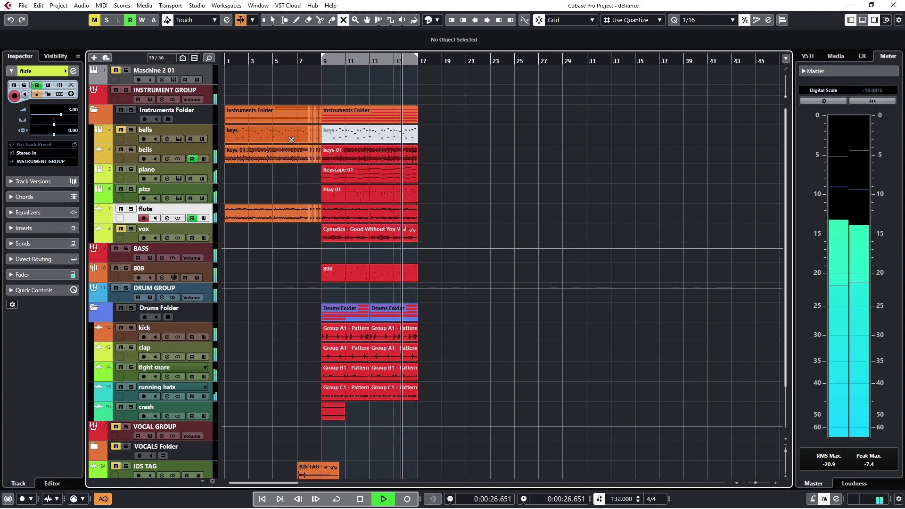
scroll(313, 135, up, 2)
click(324, 136)
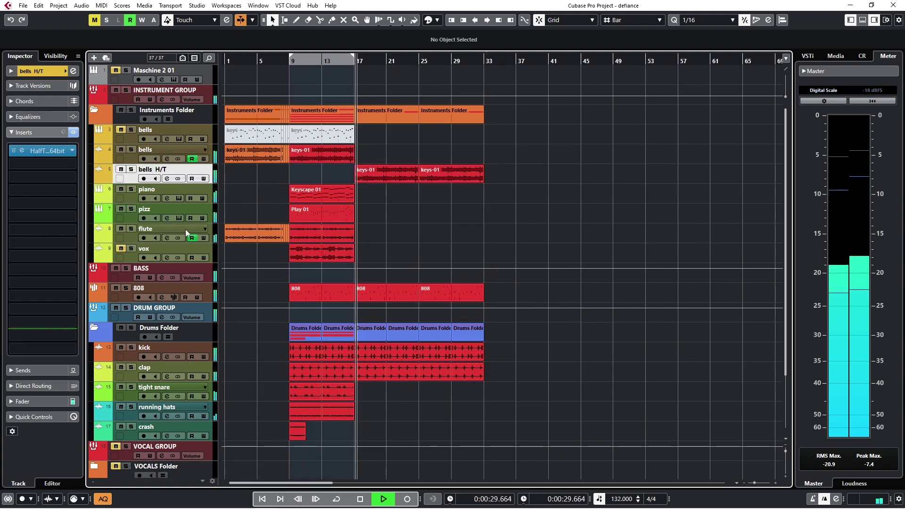
- Move the vox loop from bar 9 to bar 17 and resume playback from about bar 13 with cycling off
right_click(170, 232)
click(484, 218)
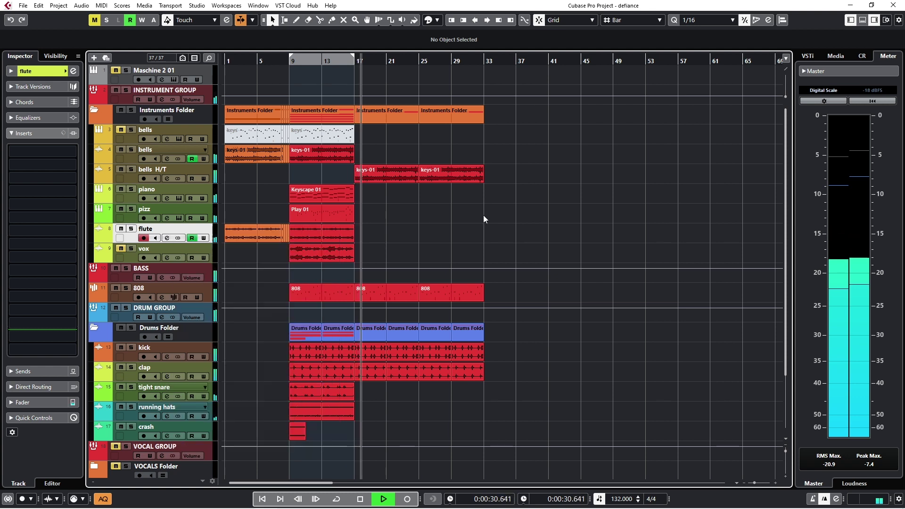
drag(307, 256, 378, 252)
click(322, 57)
drag(318, 62, 317, 66)
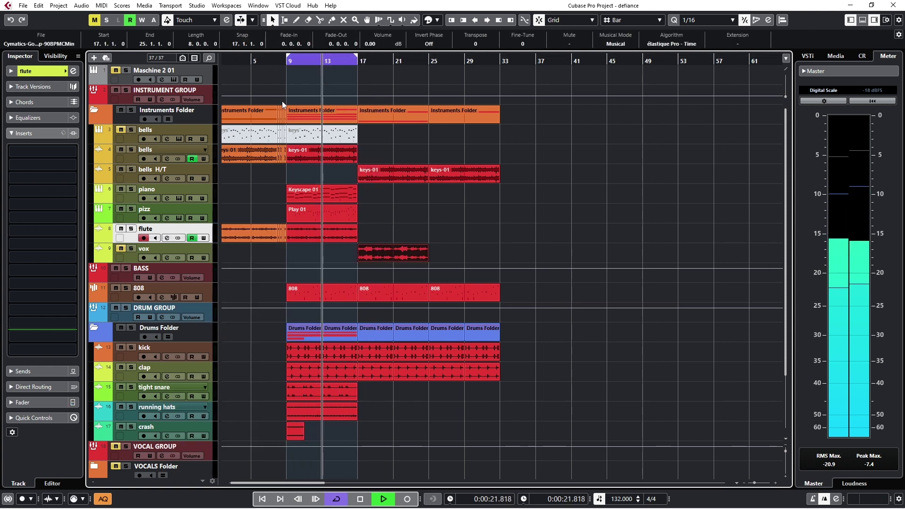
key(KP_Divide)
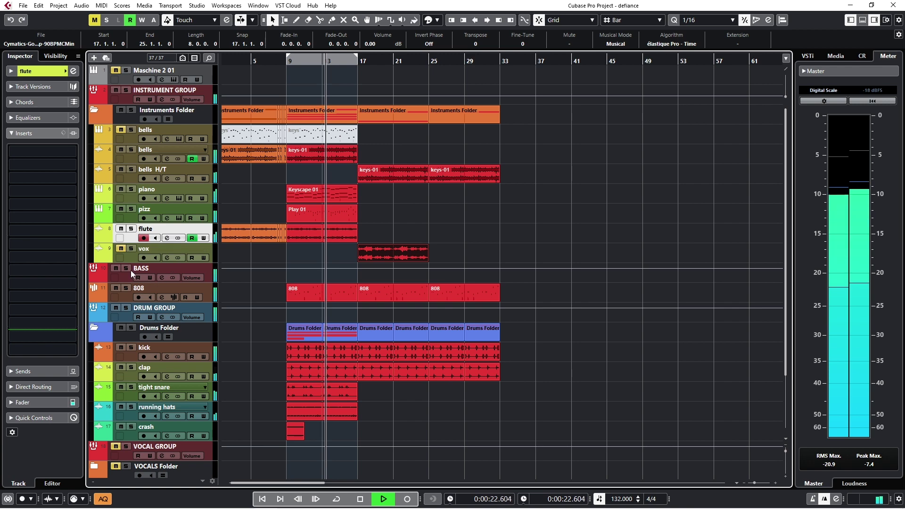
- Select the vox track and duplicate its loop at bar 17 so the copy starts at bar 25
click(177, 250)
click(48, 149)
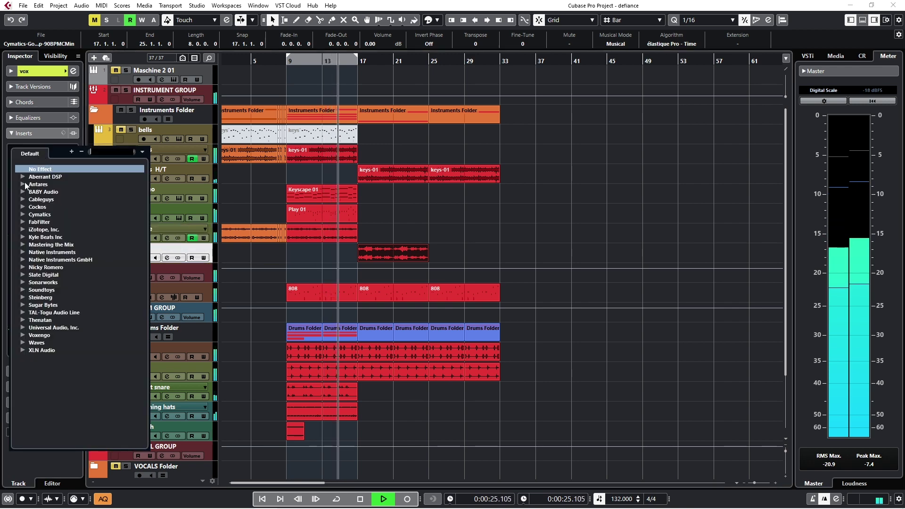
click(324, 263)
click(321, 259)
click(392, 258)
key(ctrl+d)
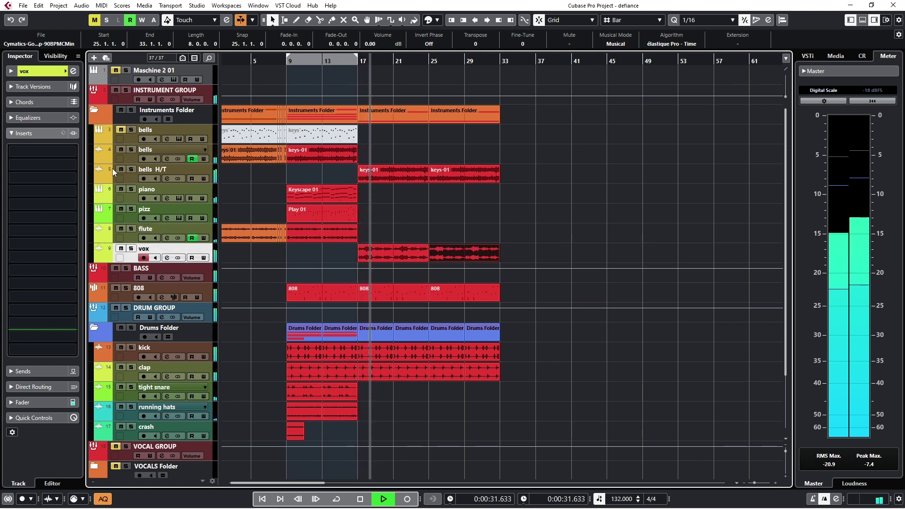
- Load the Cableguys HalfTime effect as the vox track's first insert, close its window, and select the vox loops
click(36, 150)
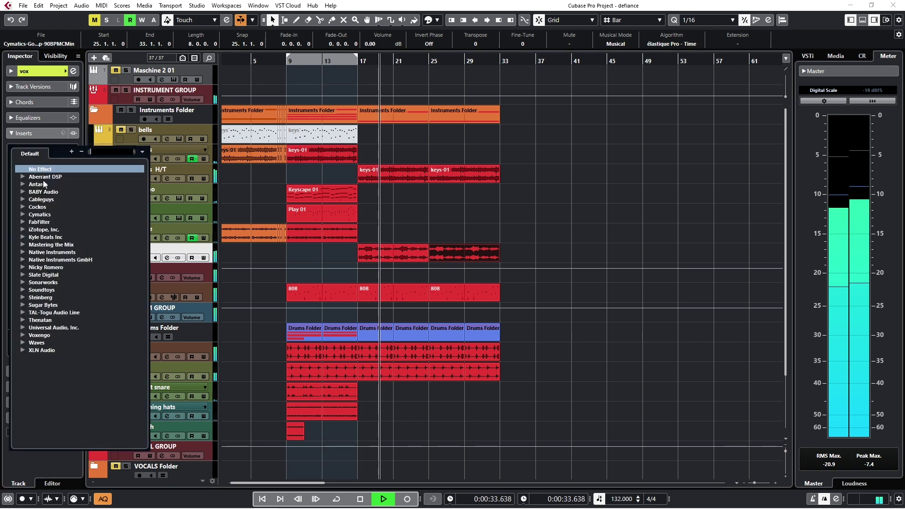
click(21, 199)
click(45, 206)
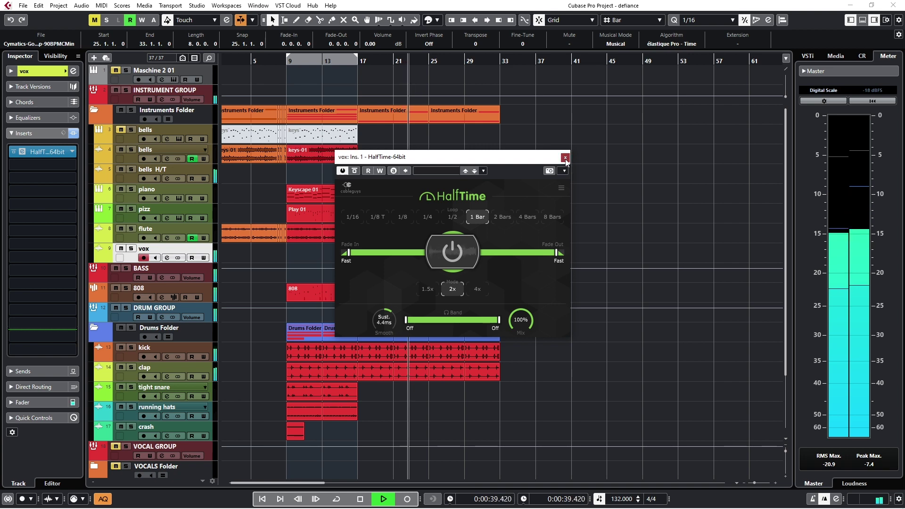
click(565, 157)
drag(540, 248, 374, 250)
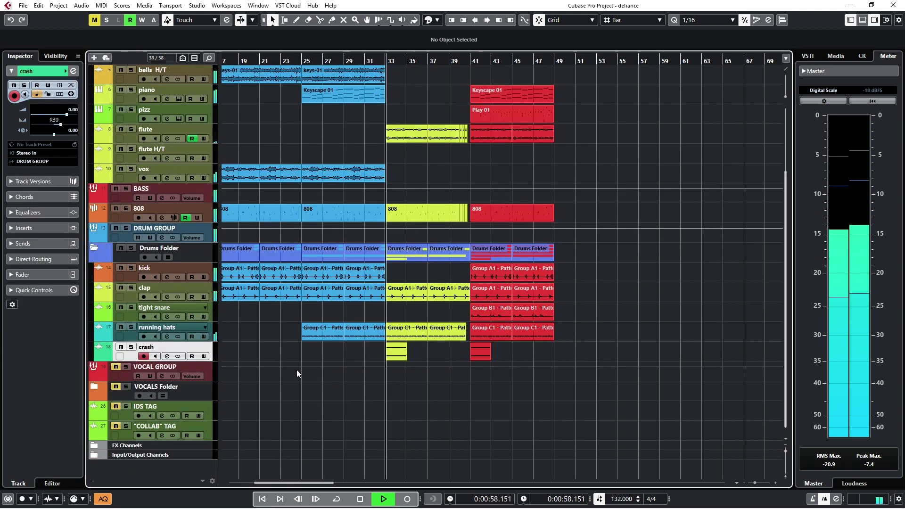
- Duplicate all events between bars 17 and 49 on every track so the copy starts at bar 49
key(g)
key(g)
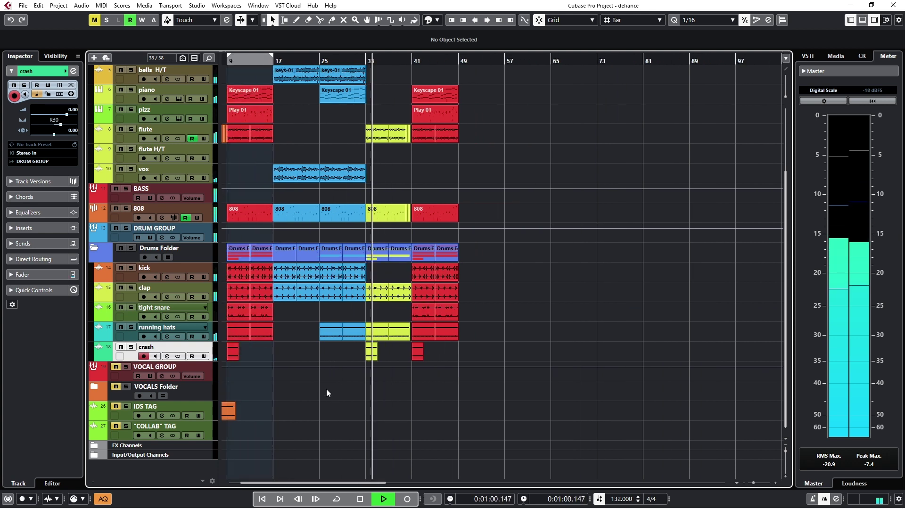
key(g)
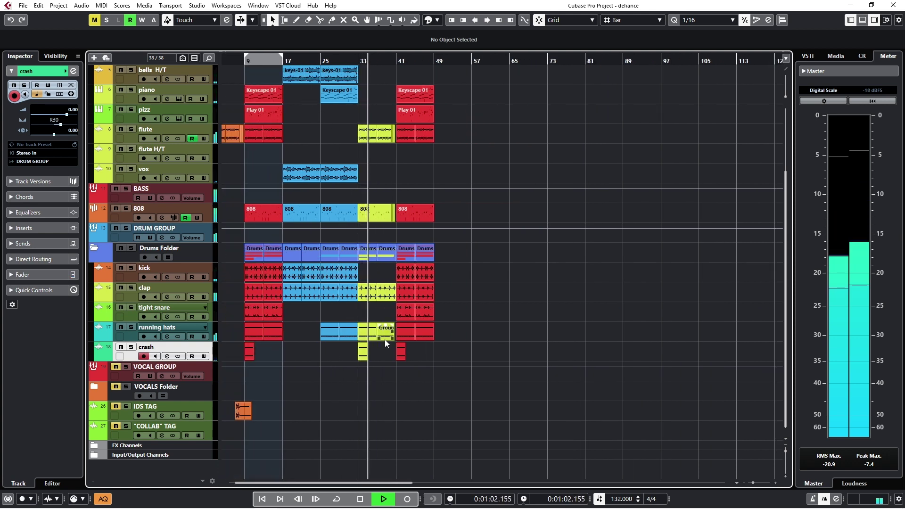
scroll(385, 340, up, 5)
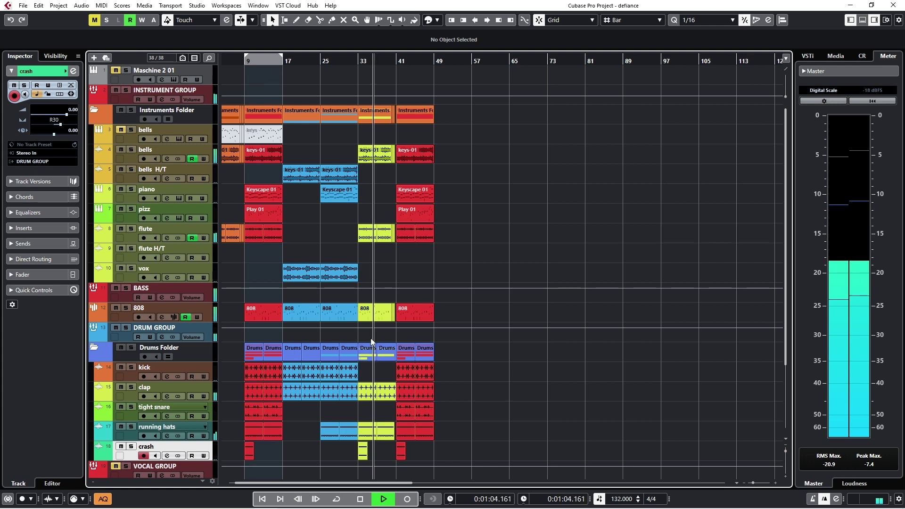
key(g)
key(h)
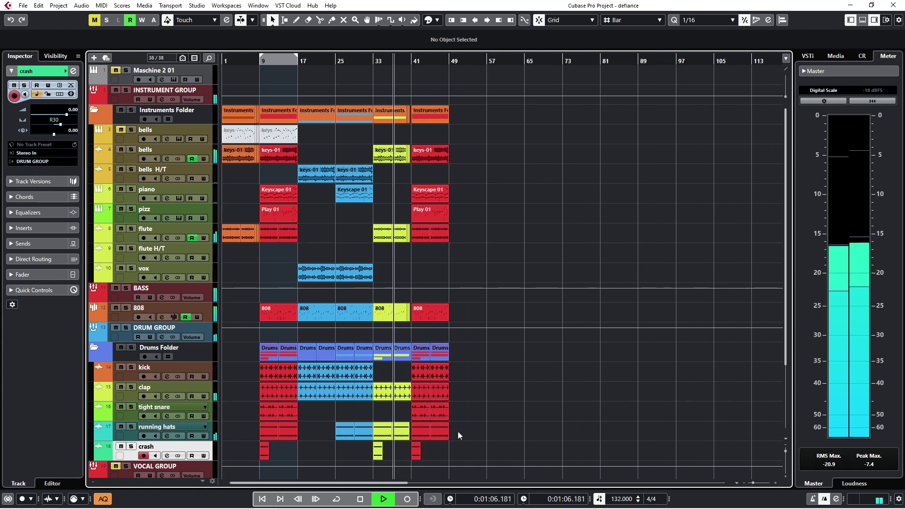
drag(474, 455, 301, 105)
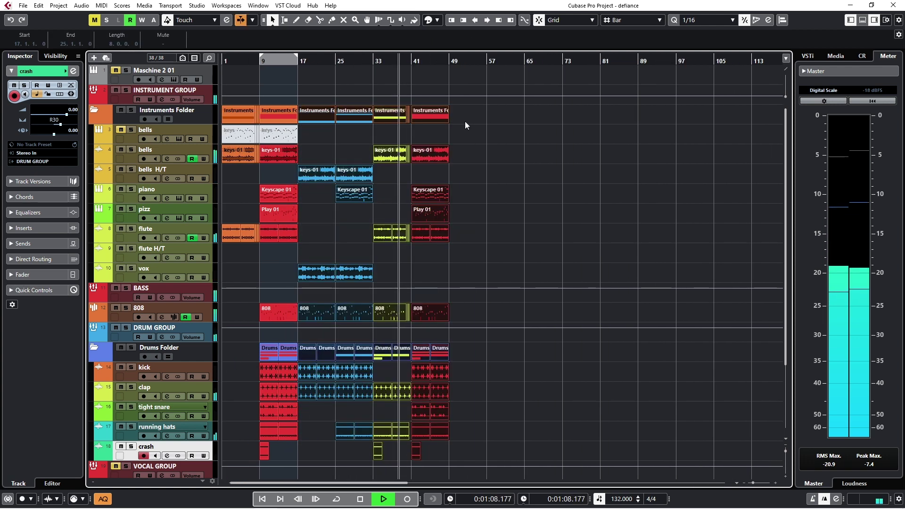
key(ctrl+d)
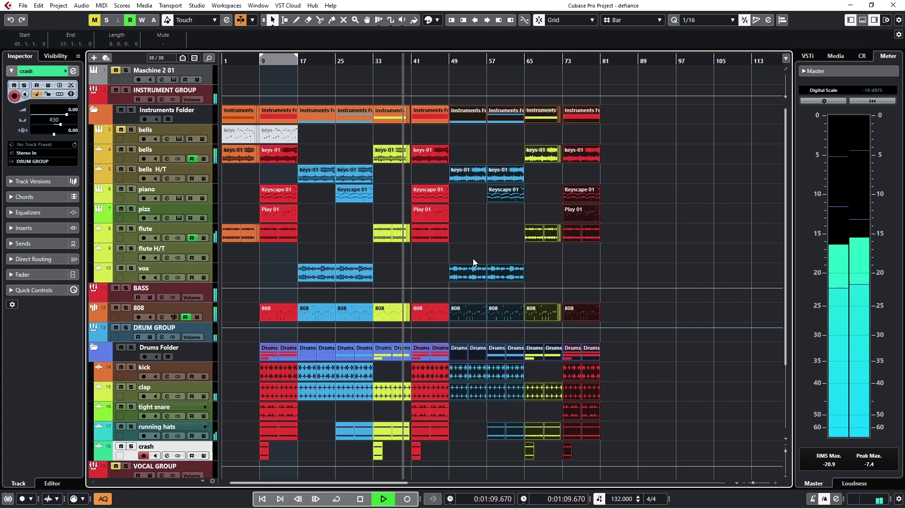
click(377, 255)
- Examine the 808 track's volume automation around bars 41 and 73, and hide the automation lane again
ctrl+scroll(237, 341, down, 1)
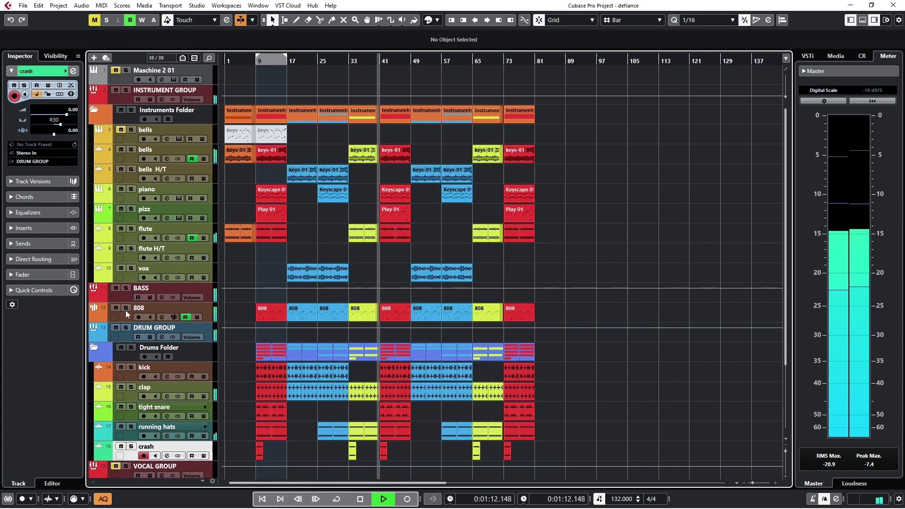
click(93, 317)
ctrl+scroll(425, 353, up, 3)
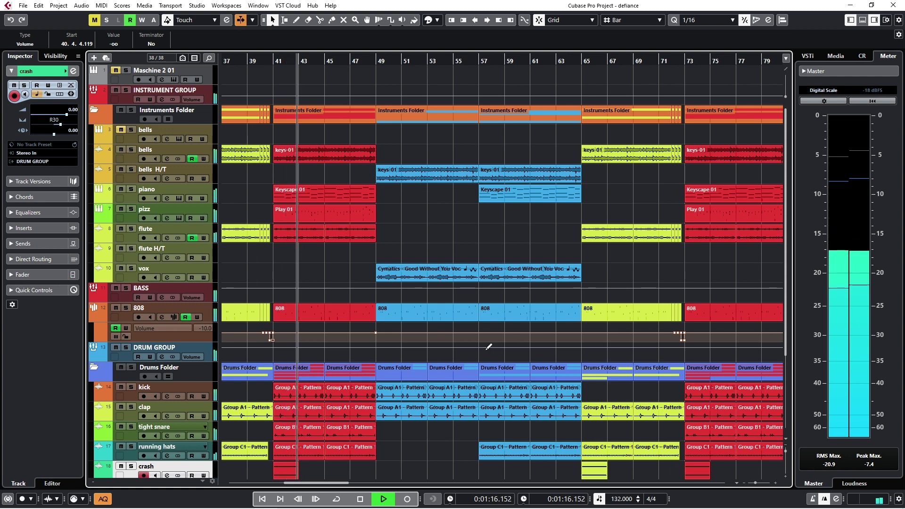
ctrl+scroll(692, 352, up, 4)
ctrl+scroll(279, 368, down, 6)
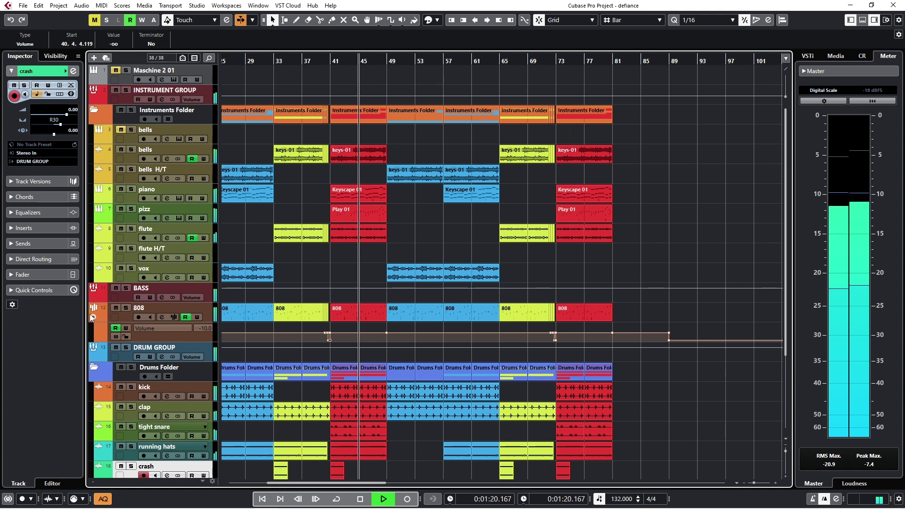
click(98, 326)
- Copy the crash event at bar 41 to bar 45 and the one at bar 73 to bar 77
scroll(334, 414, down, 4)
drag(338, 369, 373, 371)
click(321, 59)
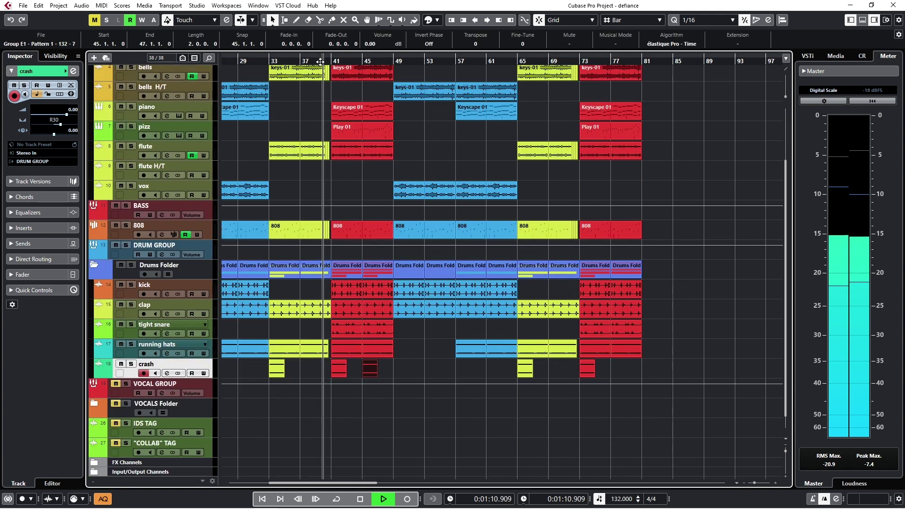
alt+drag(588, 372, 616, 375)
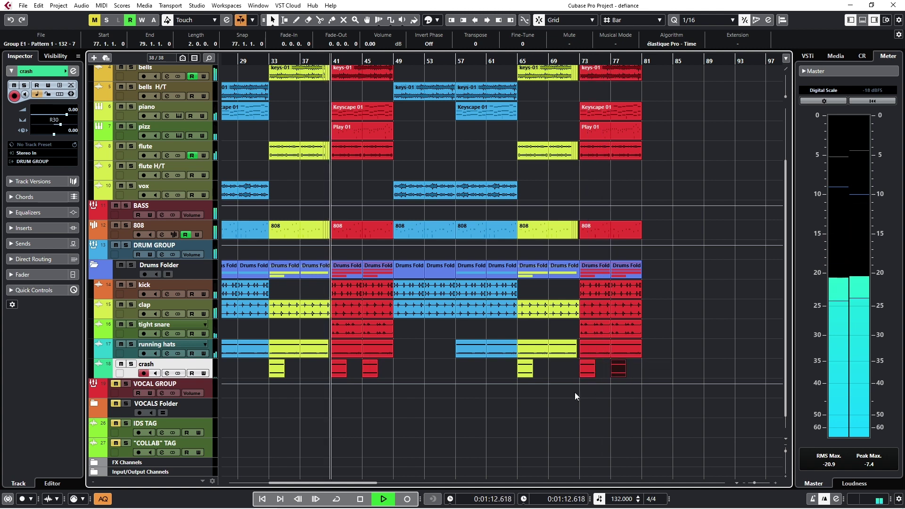
click(360, 420)
- Copy the crash event at bar 9 to bar 13 and deselect it
key(g)
key(g)
key(g)
key(h)
key(h)
key(h)
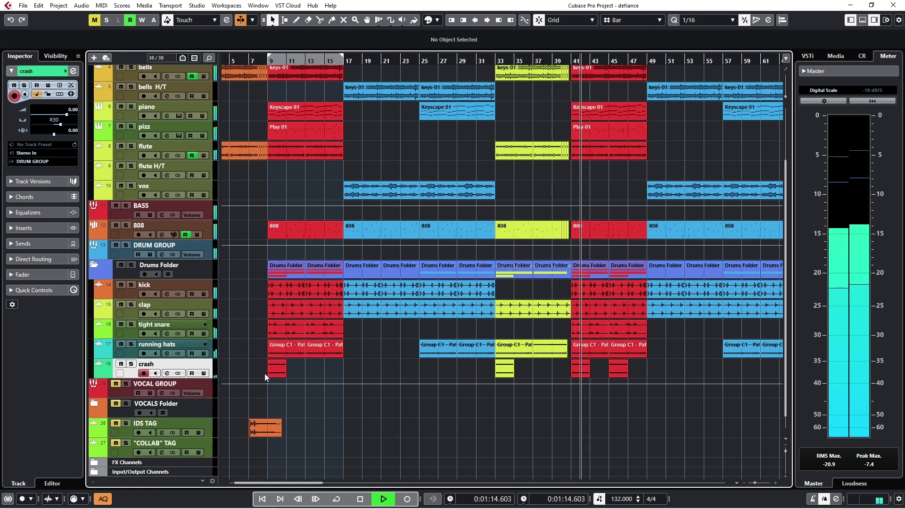
alt+drag(277, 370, 315, 369)
key(g)
key(g)
key(g)
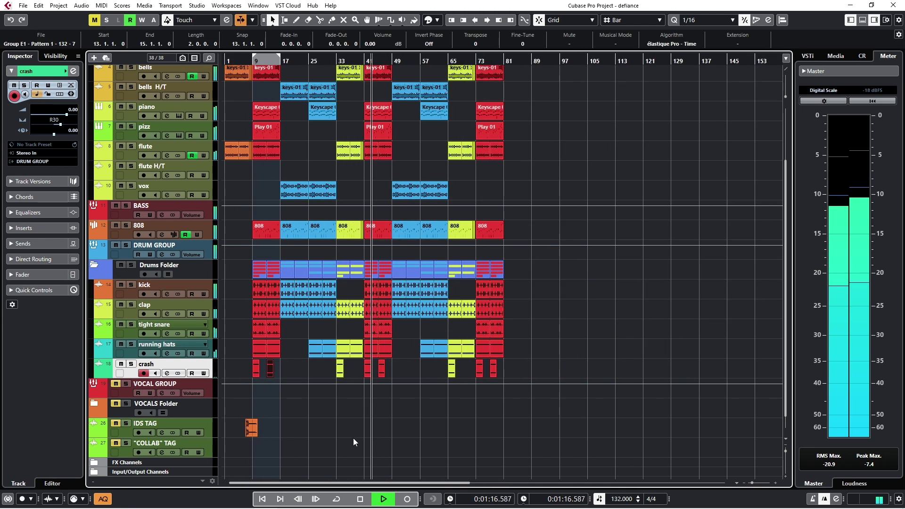
click(377, 417)
key(h)
key(h)
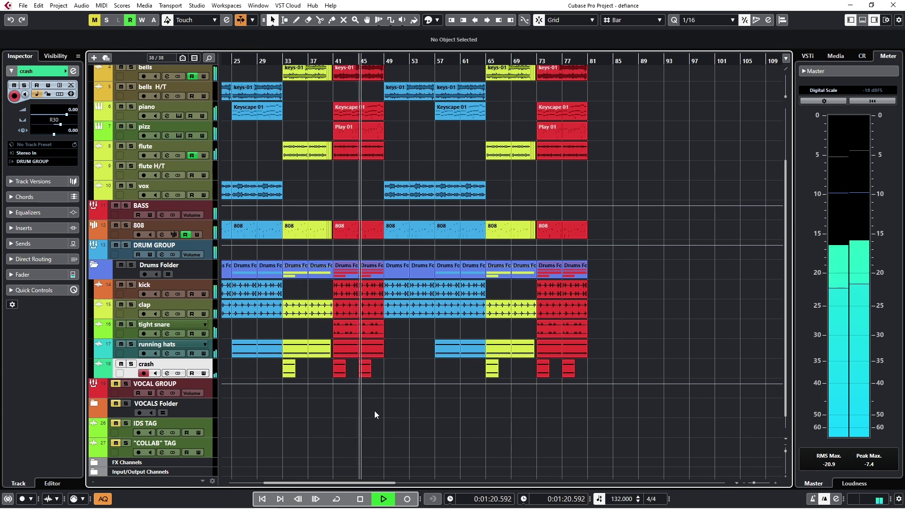
scroll(352, 418, up, 3)
scroll(324, 363, down, 2)
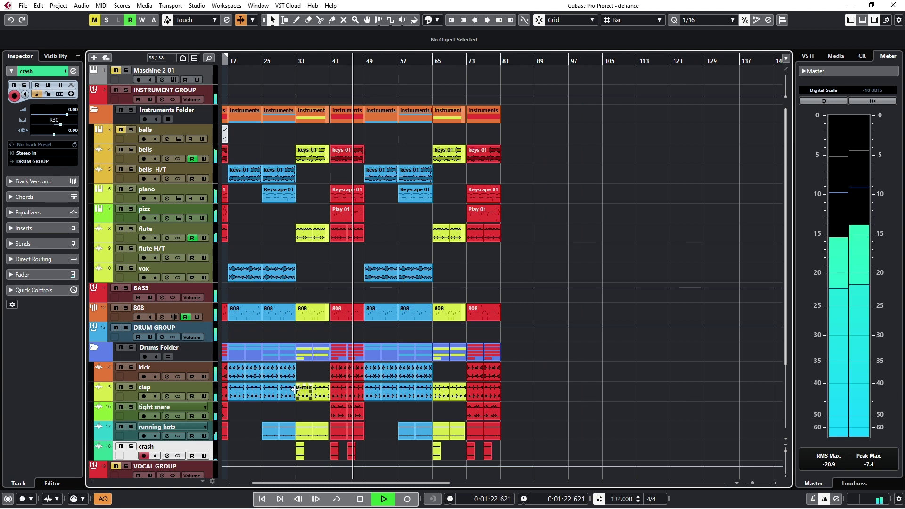
scroll(275, 397, down, 3)
scroll(294, 423, up, 3)
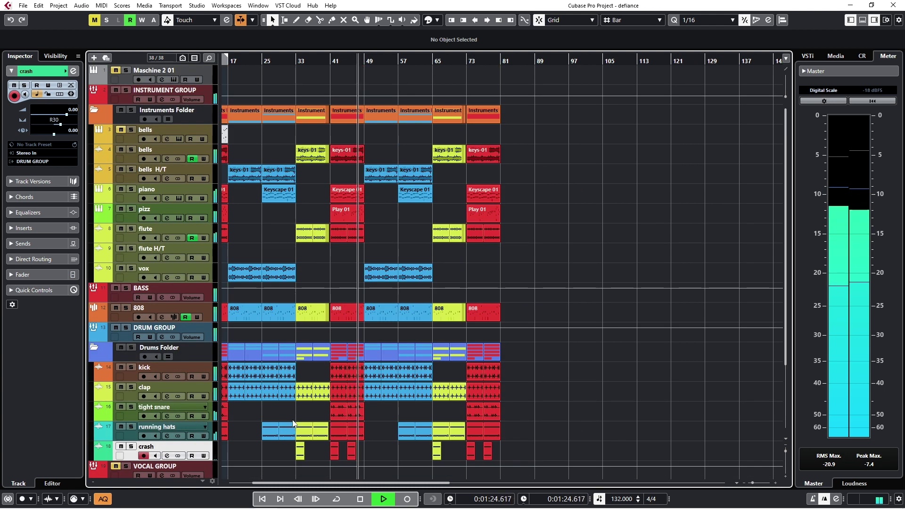
click(158, 236)
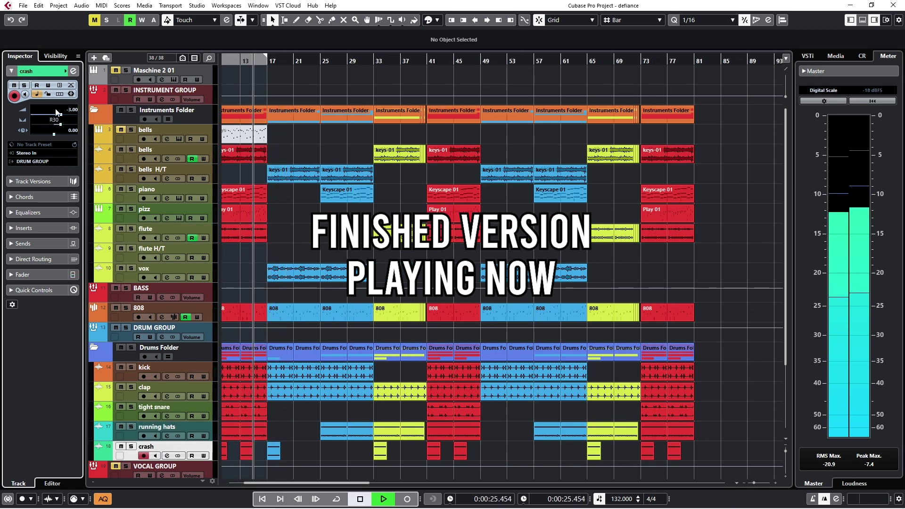
- Copy the blue crash event at bar 17 to bar 49
drag(274, 452, 487, 452)
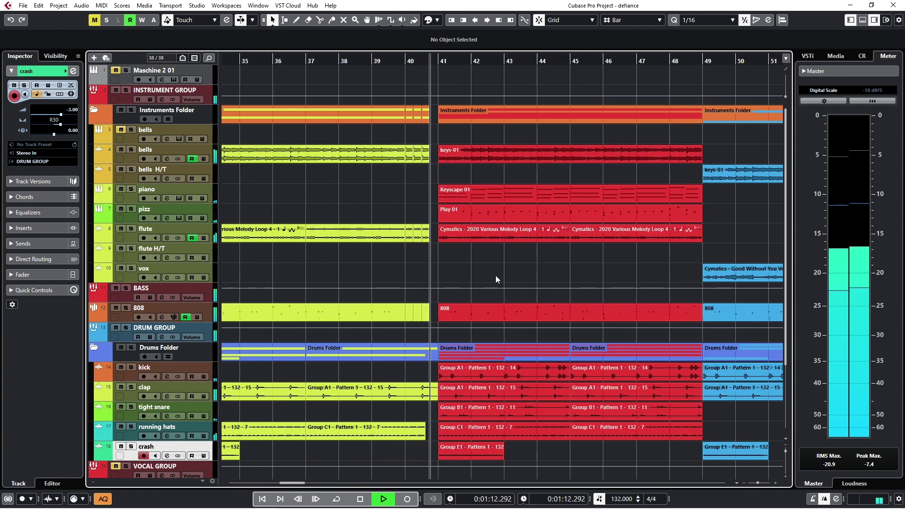
- Play the transition from bar 39 into bar 41 and examine the arrangement through the blue vox sections
scroll(438, 276, up, 3)
click(293, 58)
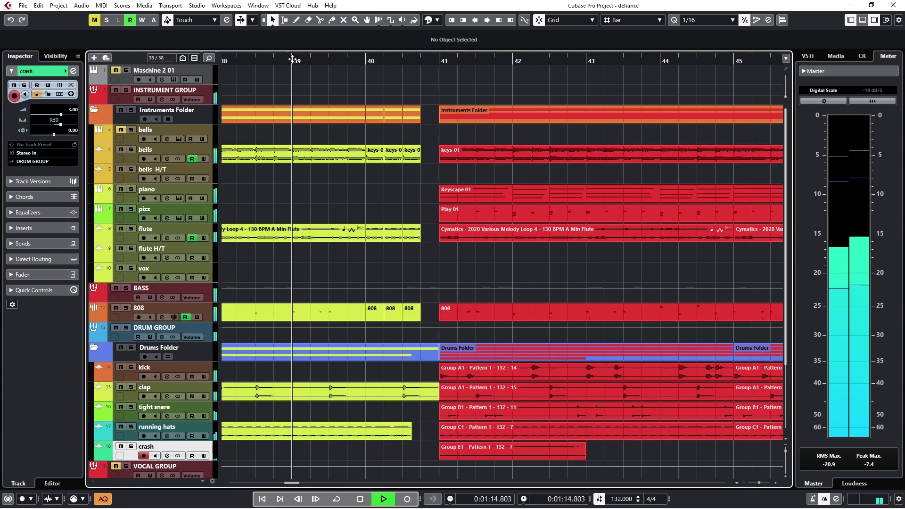
click(423, 155)
click(437, 260)
scroll(438, 260, down, 5)
click(411, 59)
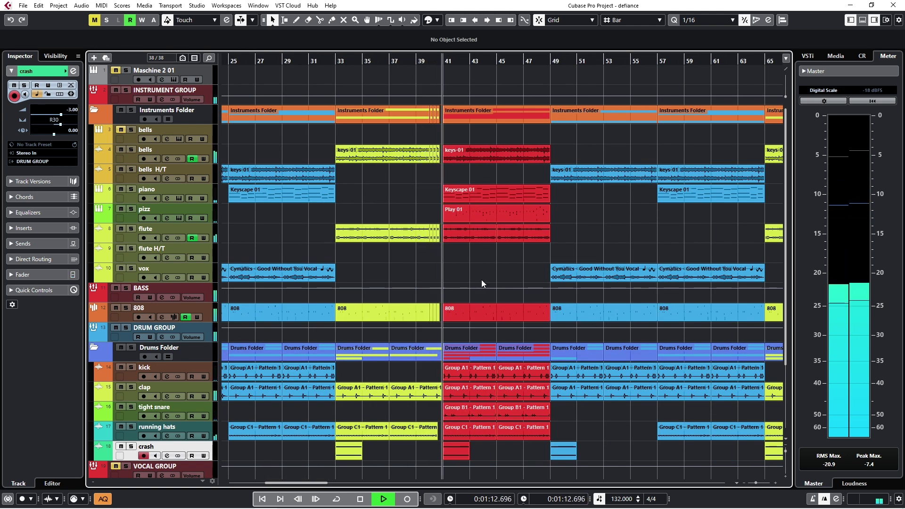
scroll(481, 279, up, 2)
scroll(480, 258, down, 5)
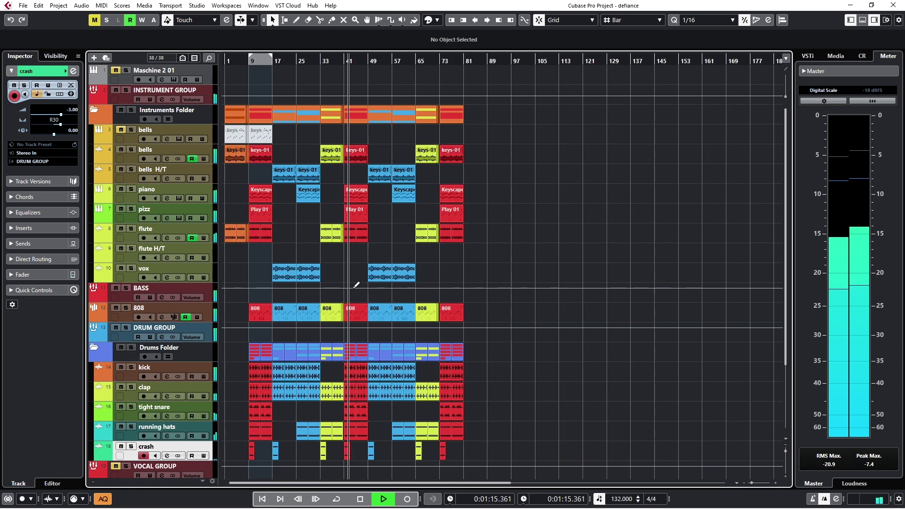
scroll(264, 396, down, 1)
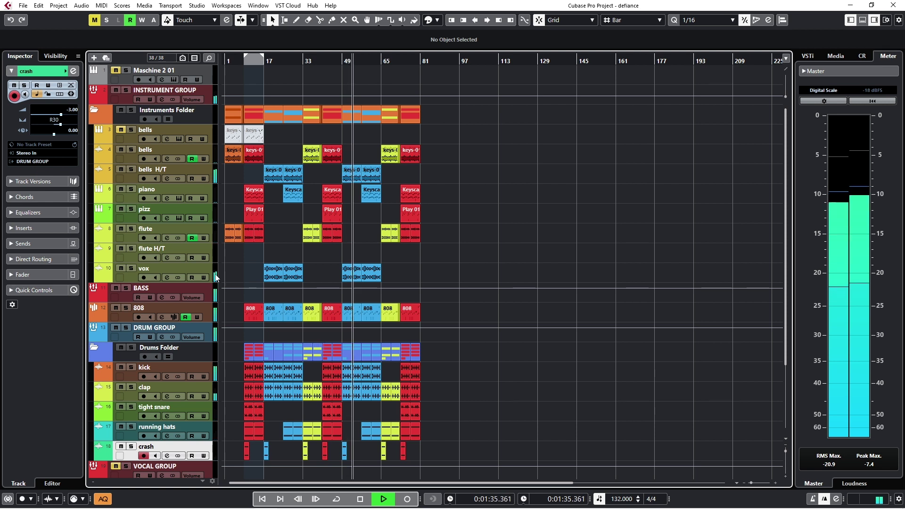
click(330, 278)
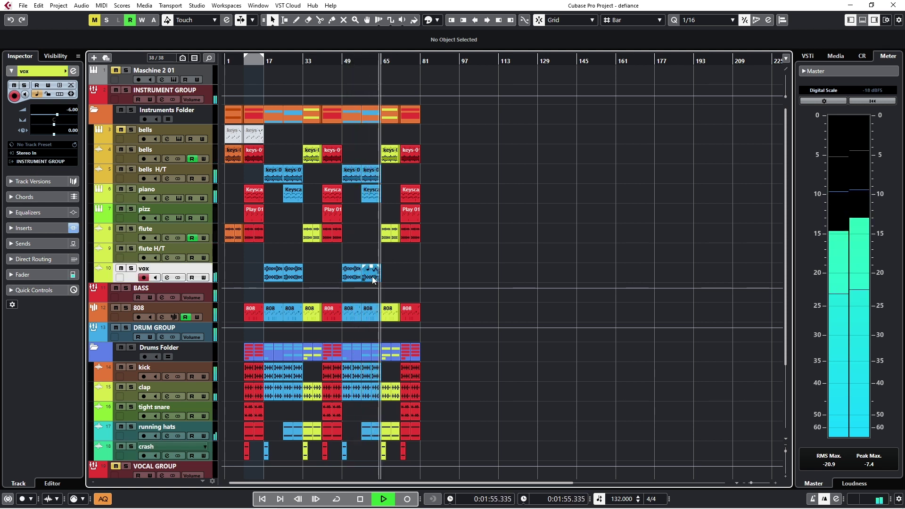
- Copy the blue bells H/T, piano and vox events at bar 57 to bar 89 as an outro
scroll(338, 67, up, 1)
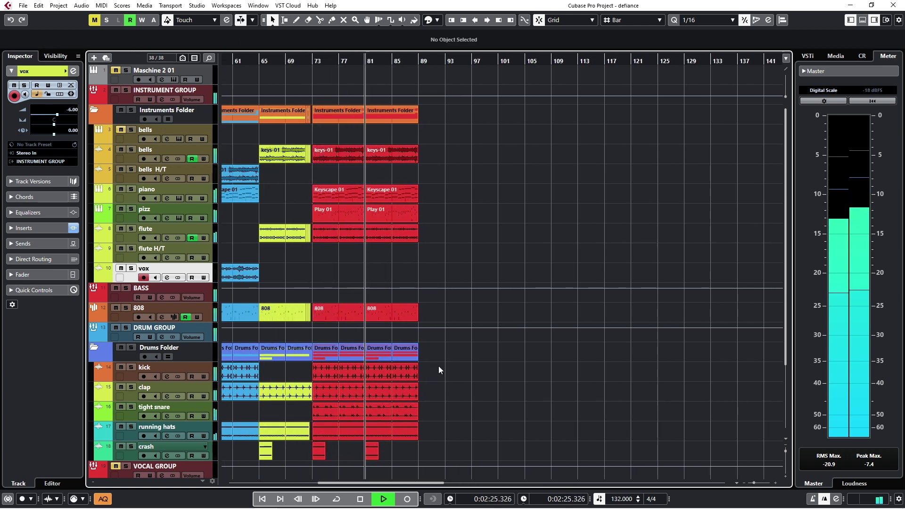
scroll(334, 419, down, 3)
scroll(395, 254, up, 3)
scroll(358, 258, down, 3)
scroll(253, 277, up, 3)
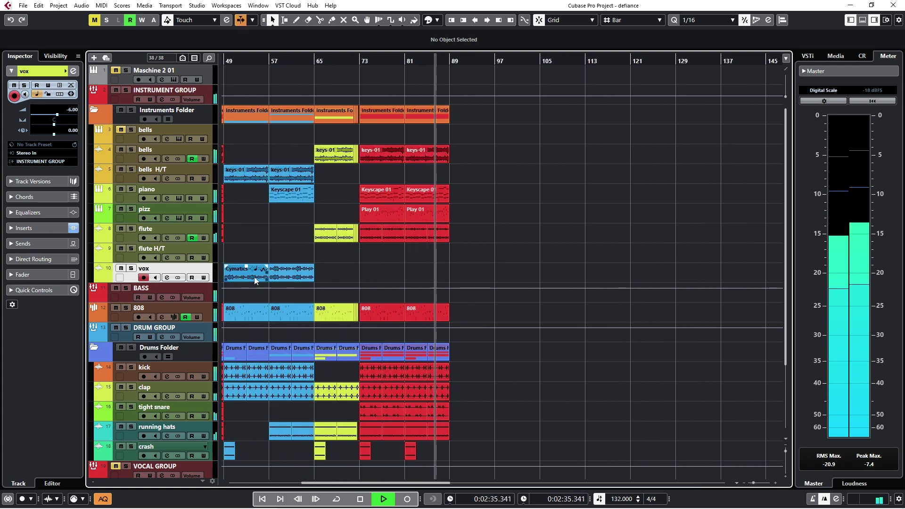
click(254, 276)
drag(272, 162, 293, 271)
drag(294, 272, 476, 270)
scroll(524, 269, down, 3)
scroll(556, 254, up, 3)
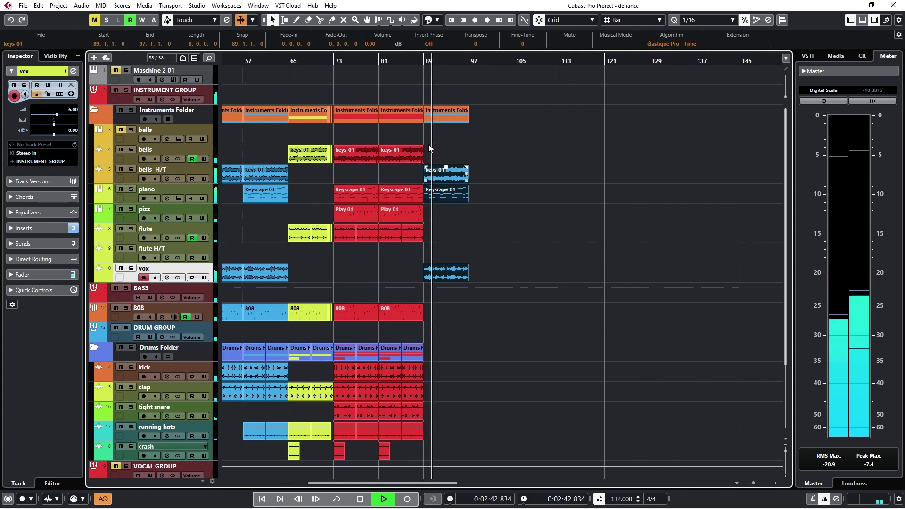
- Copy the crash event at bar 81 to bar 89 and colour all the events starting at bar 89 orange
click(406, 61)
drag(383, 451, 430, 451)
drag(476, 455, 429, 173)
click(437, 21)
click(443, 50)
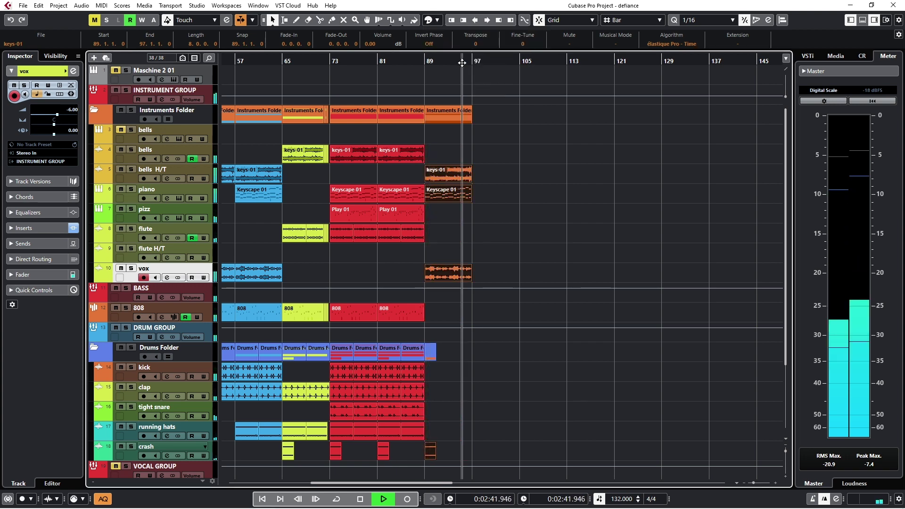
- Play back the outro and examine the full arrangement from bar 1 to bar 97 across all instrument and drum tracks
click(461, 61)
scroll(284, 243, up, 3)
click(285, 244)
scroll(320, 244, down, 2)
scroll(355, 244, up, 3)
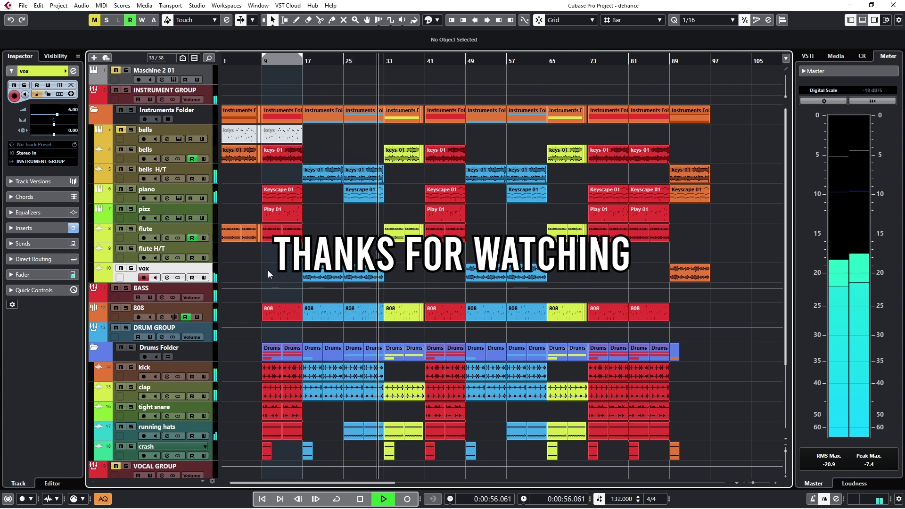
click(198, 169)
click(193, 189)
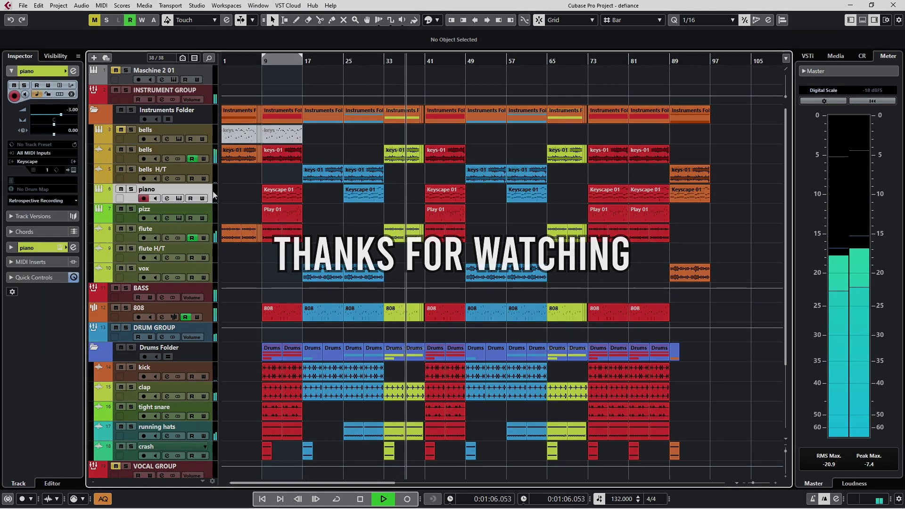
key(g)
key(g)
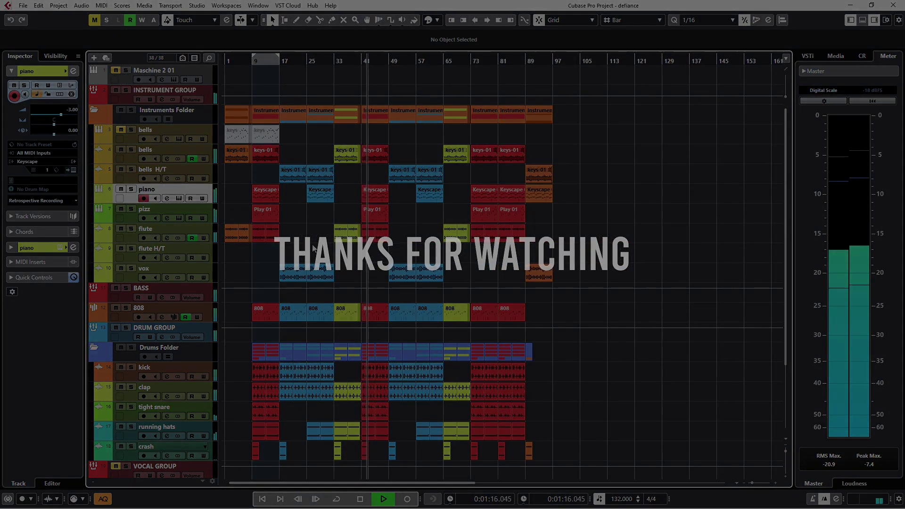